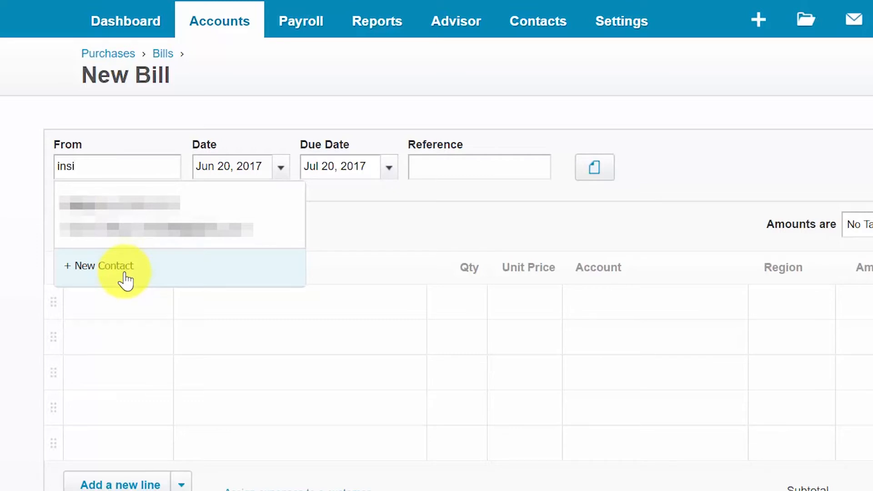
Select Insightly as the bill's supplier, with bill date Jun 20, 2017 and due date Jul 20, 2017
left_click(122, 229)
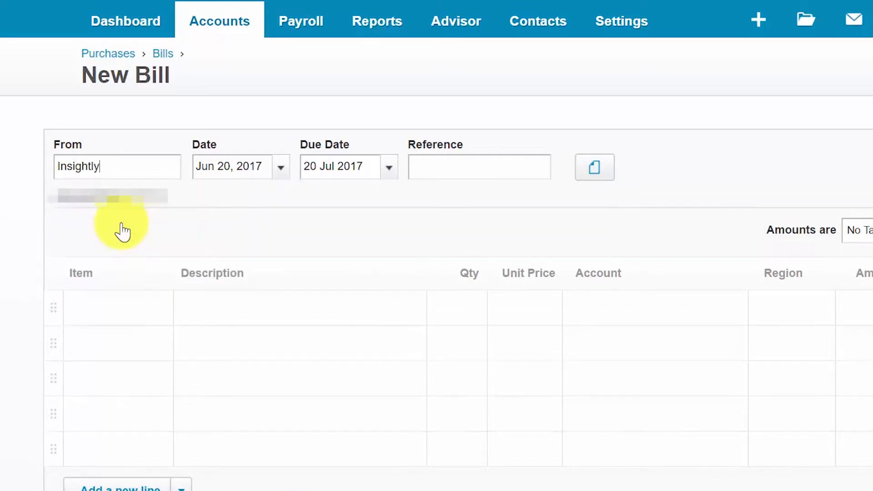
key("Tab")
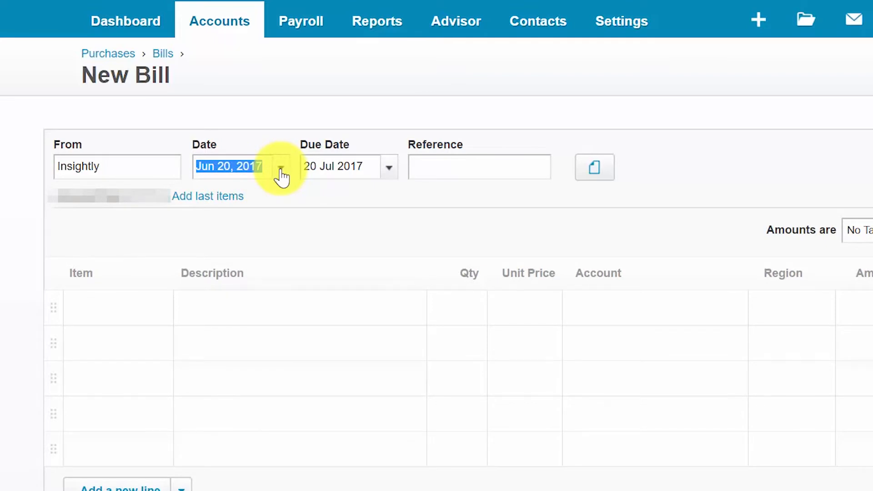
left_click(269, 168)
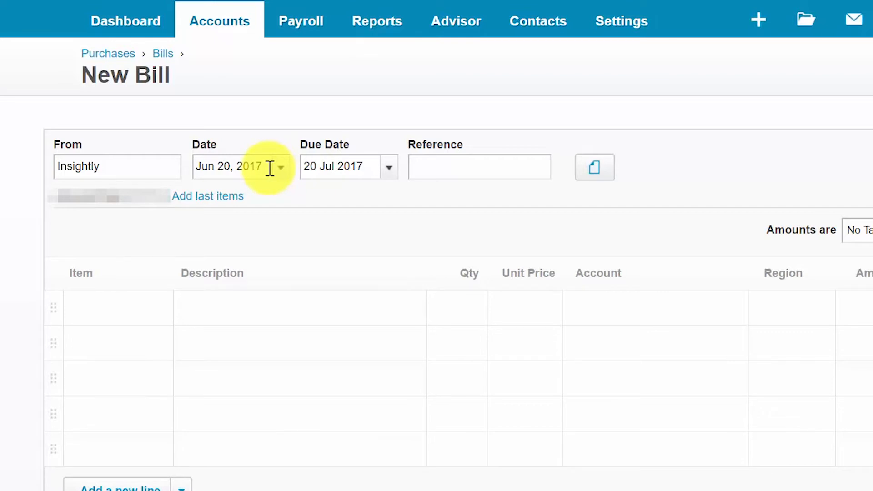
left_click(372, 167)
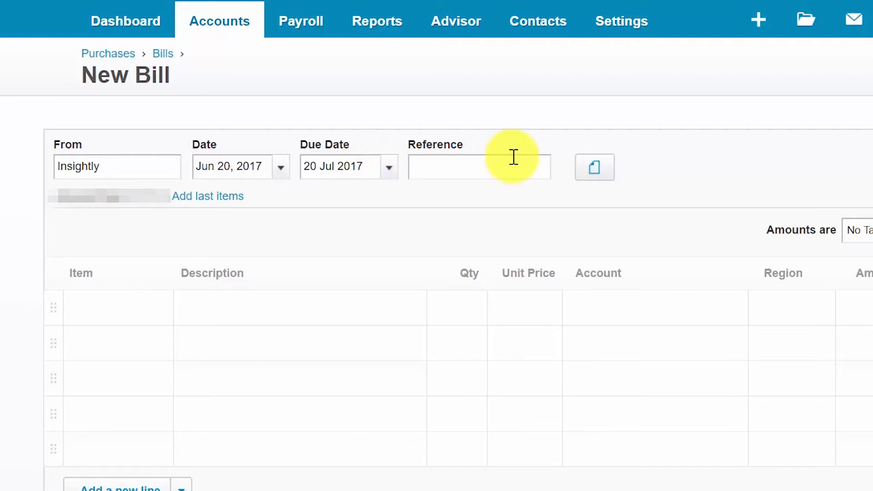
left_click(460, 176)
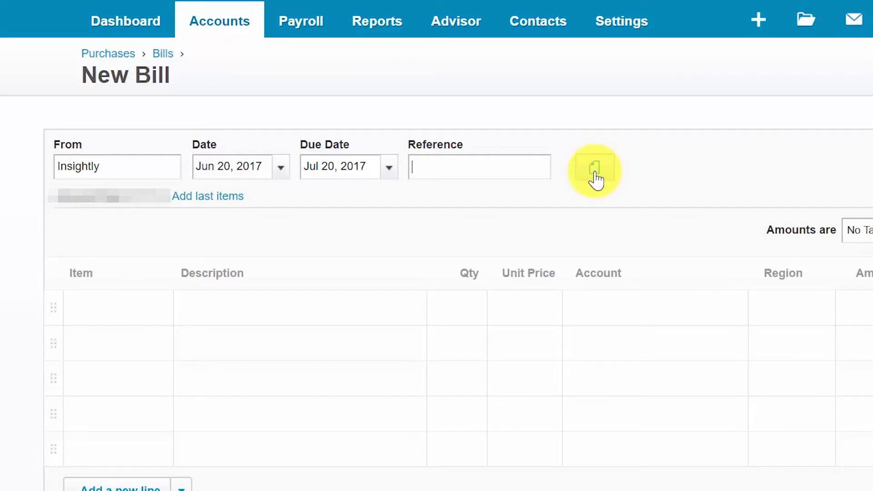
Fill in the first bill line with description "May 2017 Billing", quantity 1 and unit price 75.00, without an item
left_click(136, 322)
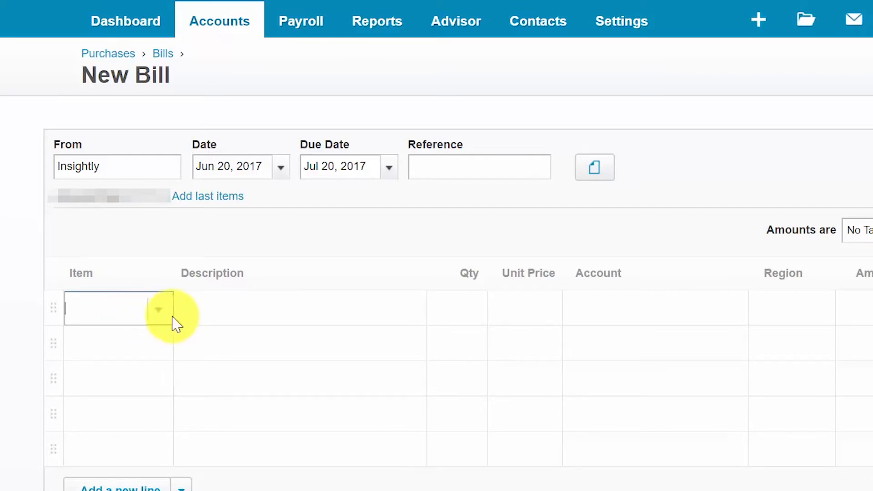
left_click(159, 318)
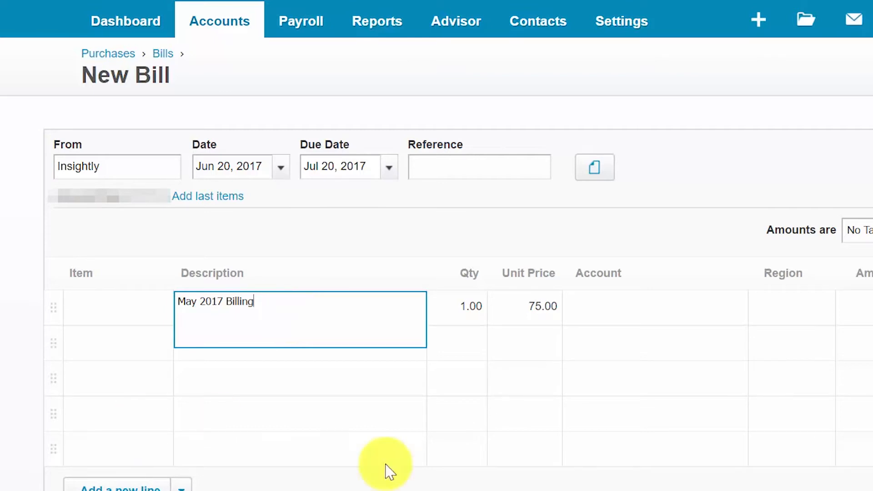
left_click(456, 318)
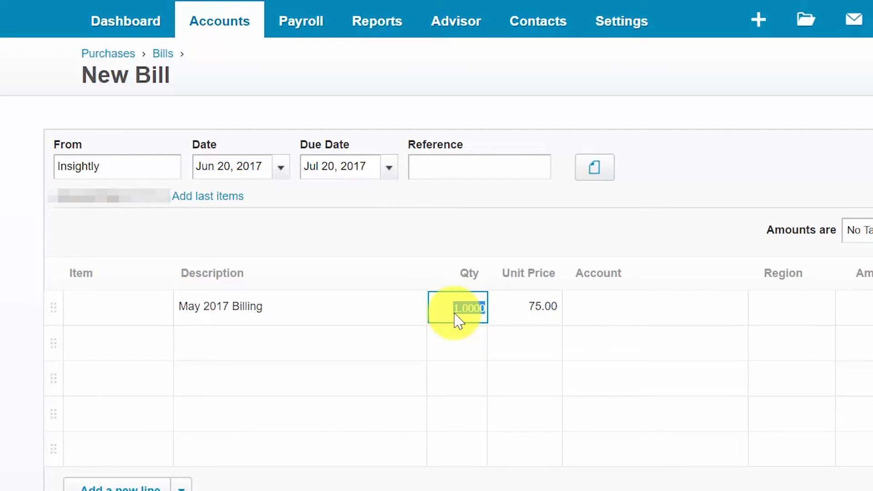
left_click(521, 315)
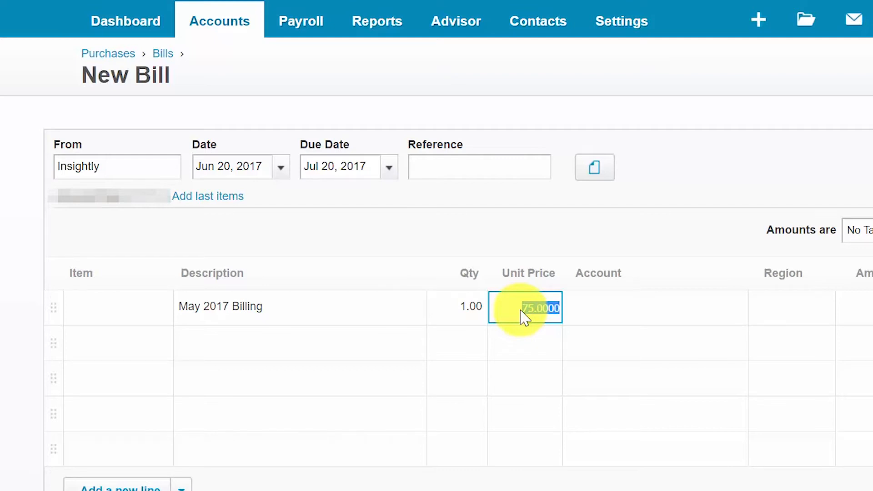
Assign the billing line to account 540 - Dues and Subscription Fees and set its region to West
left_click(690, 316)
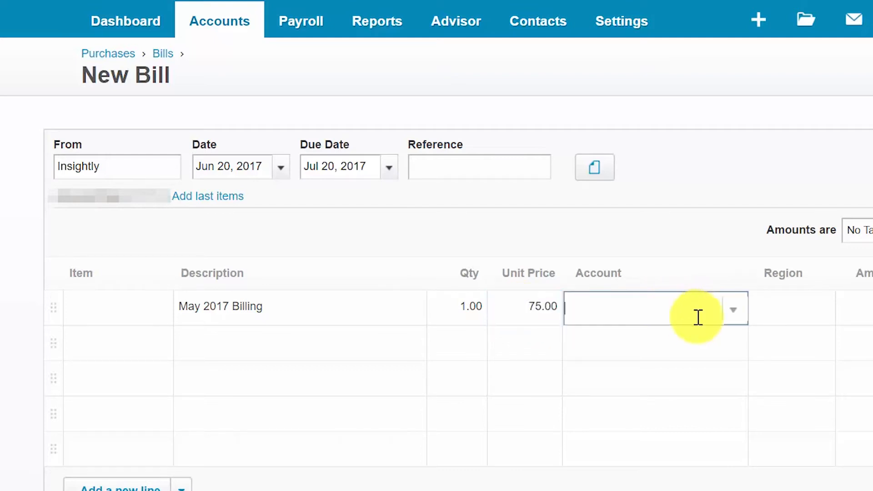
left_click(732, 316)
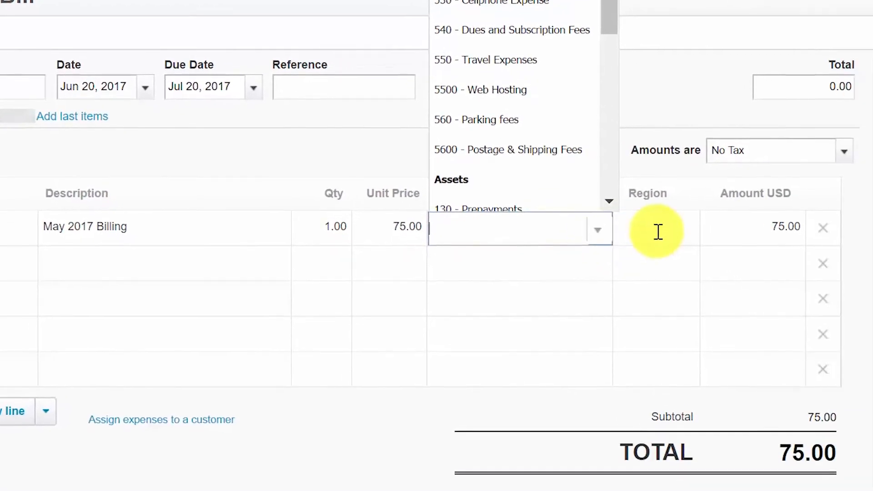
left_click(793, 311)
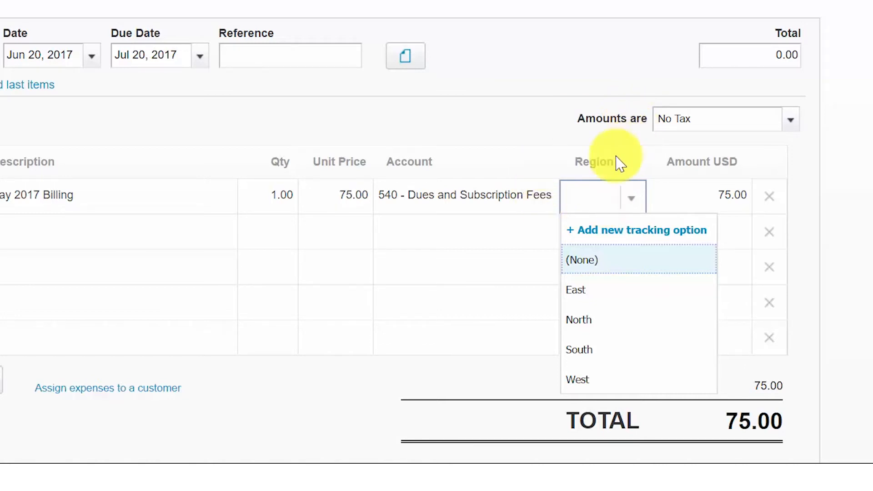
left_click(604, 172)
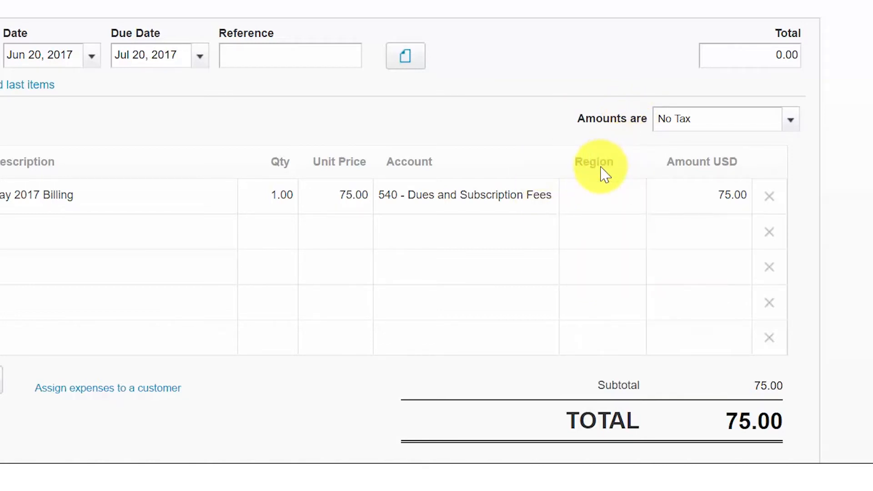
left_click(634, 205)
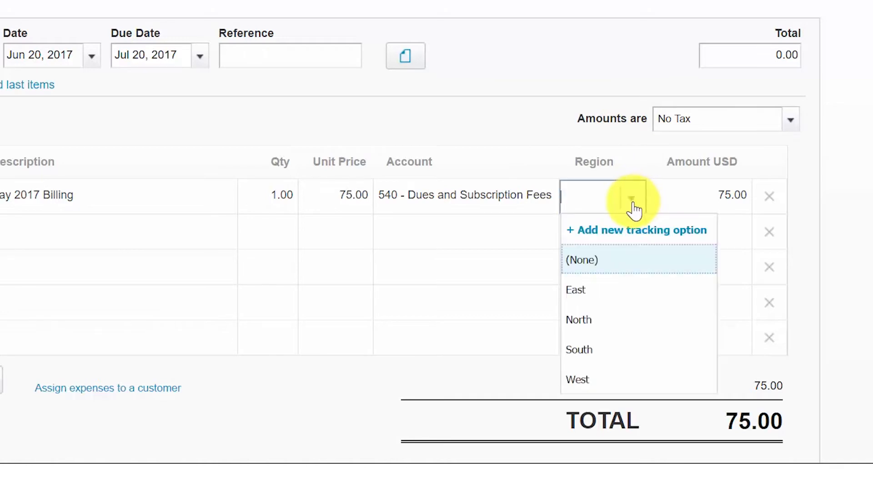
left_click(604, 381)
triple_click(705, 206)
left_click(703, 205)
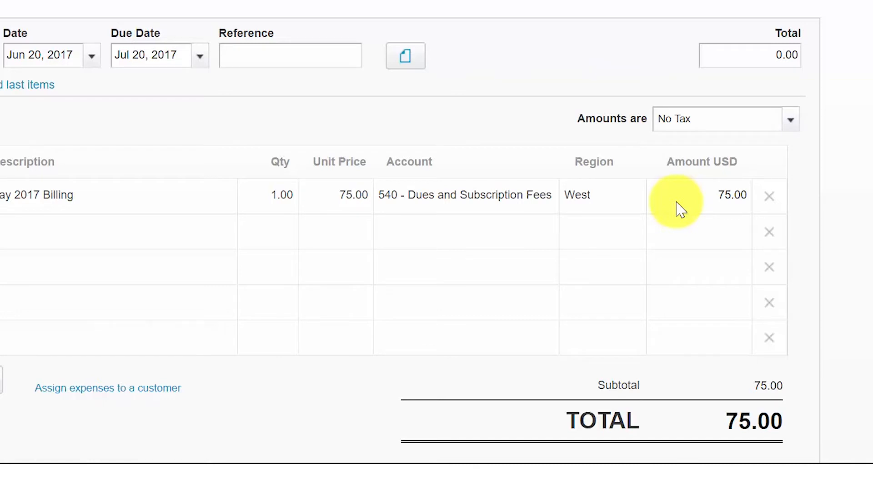
Look over the bill's tax treatment choices and the feature for assigning expenses to a customer
left_click(790, 121)
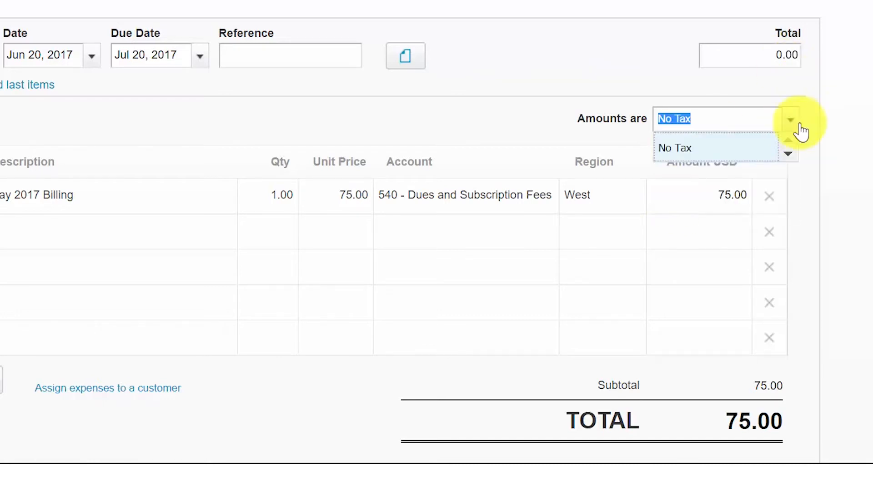
left_click(793, 130)
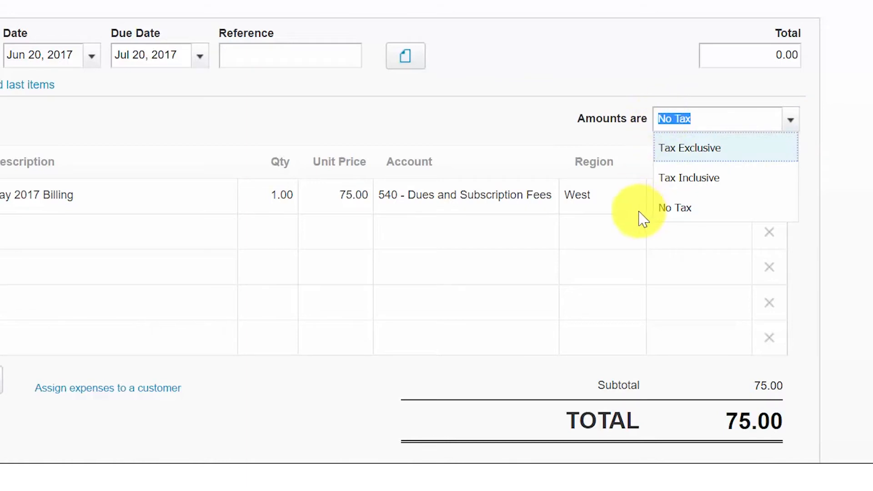
left_click(237, 393)
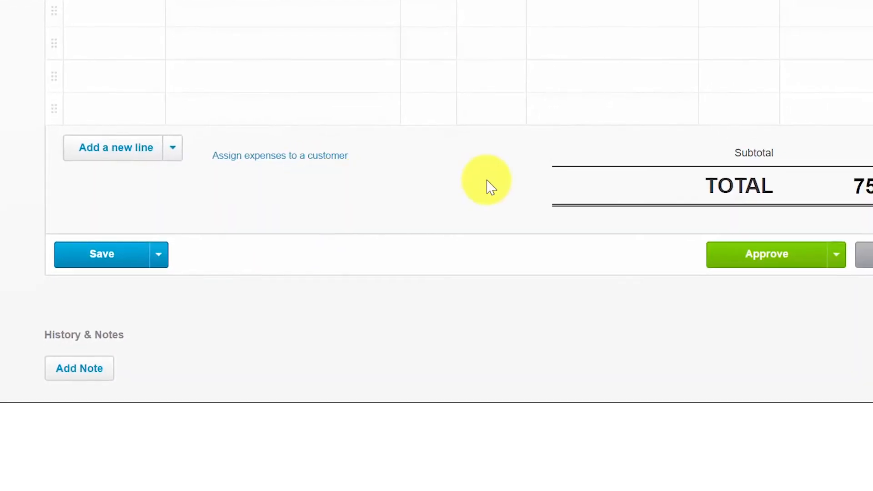
Examine the save and approve options available for the new bill
scroll(323, 226, "down", 1)
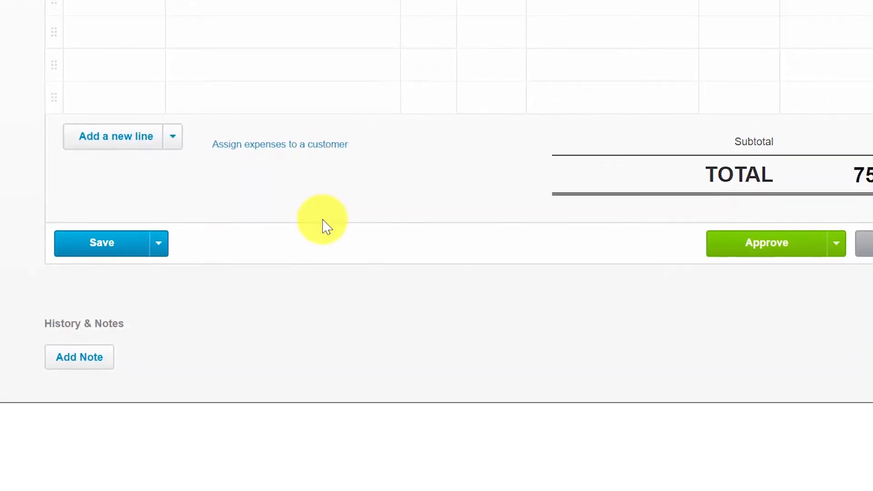
left_click(159, 243)
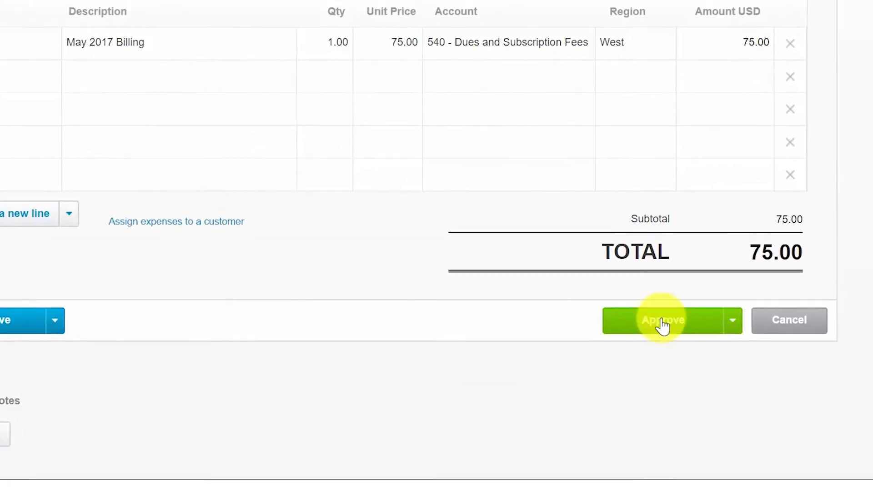
left_click(735, 321)
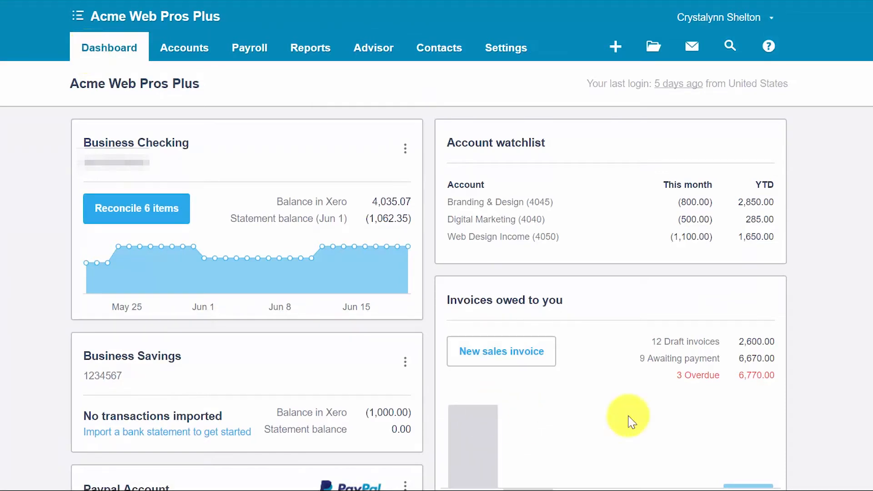
Go from the dashboard to the Purchases overview
left_click(208, 55)
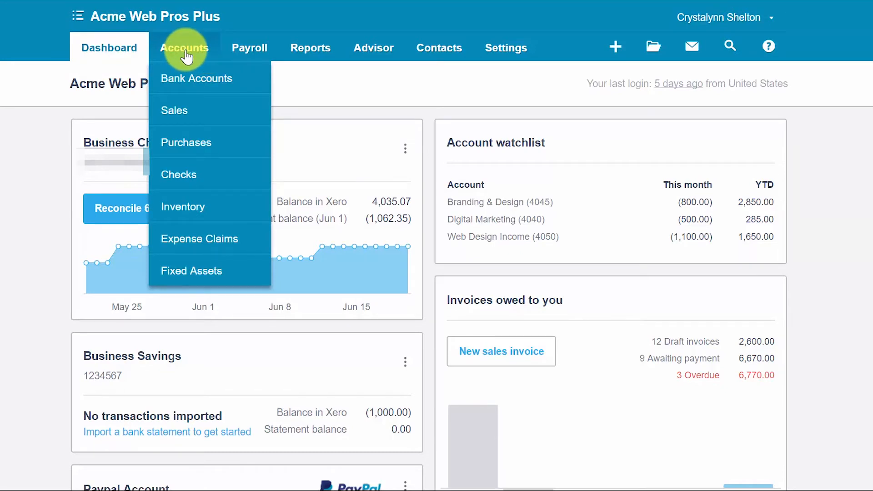
left_click(177, 145)
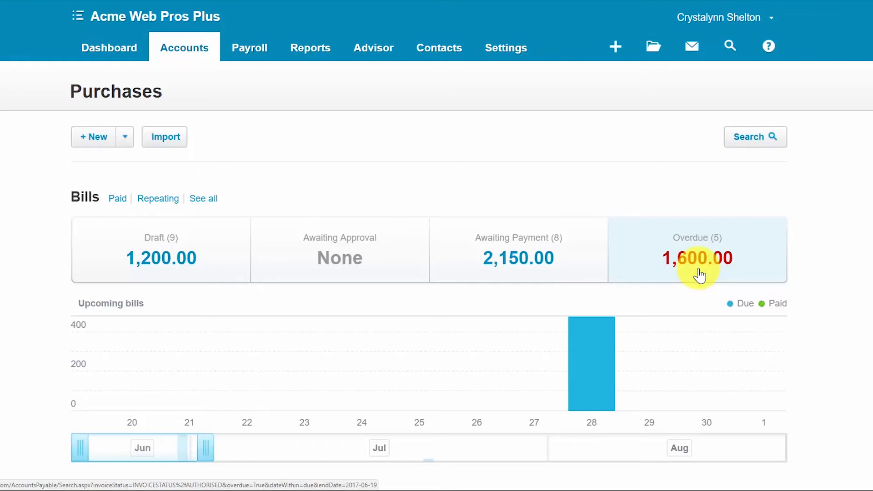
Examine the bills and purchase orders summary, extending the upcoming bills chart's date range to the end of July
scroll(673, 278, "down", 2)
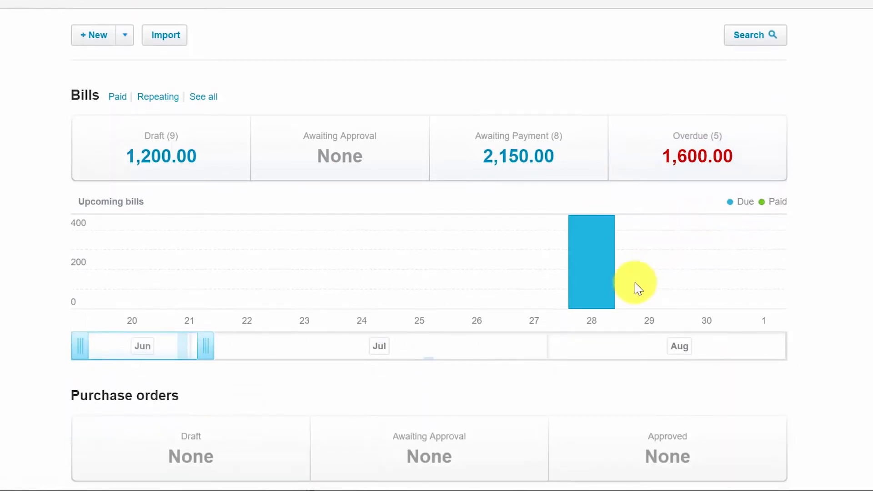
scroll(409, 280, "down", 1)
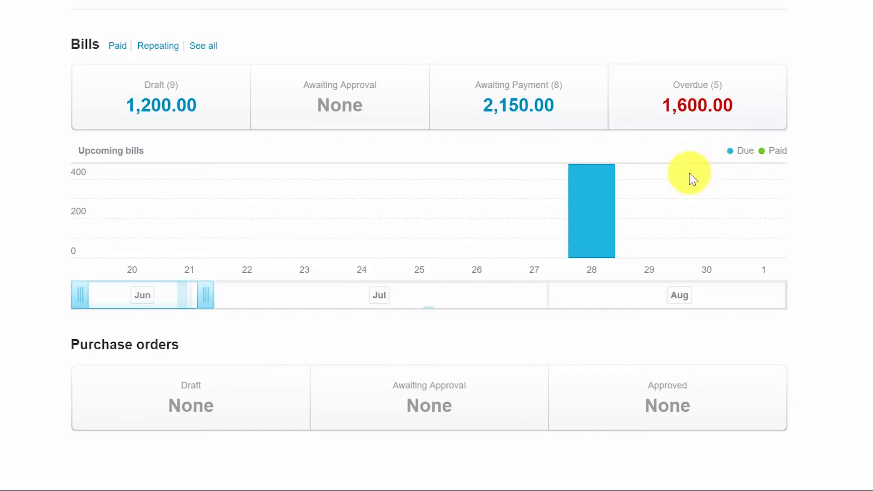
mouse_move(592, 202)
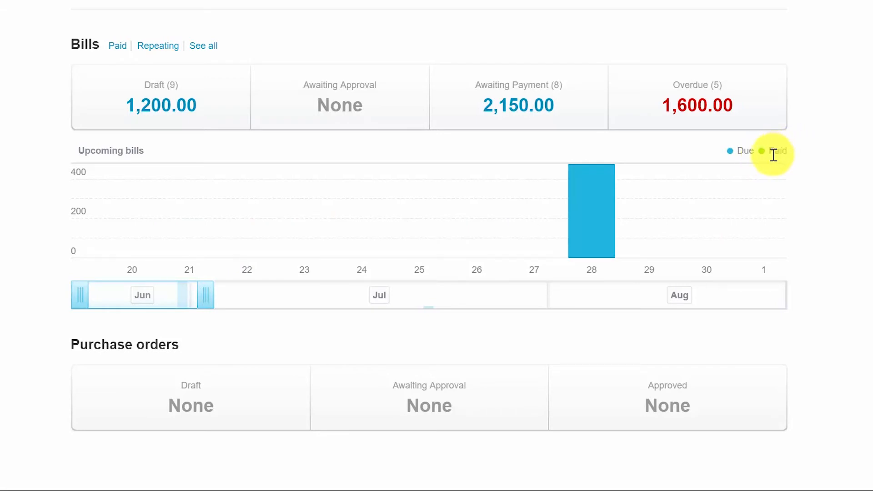
left_click_drag(180, 312, 177, 312)
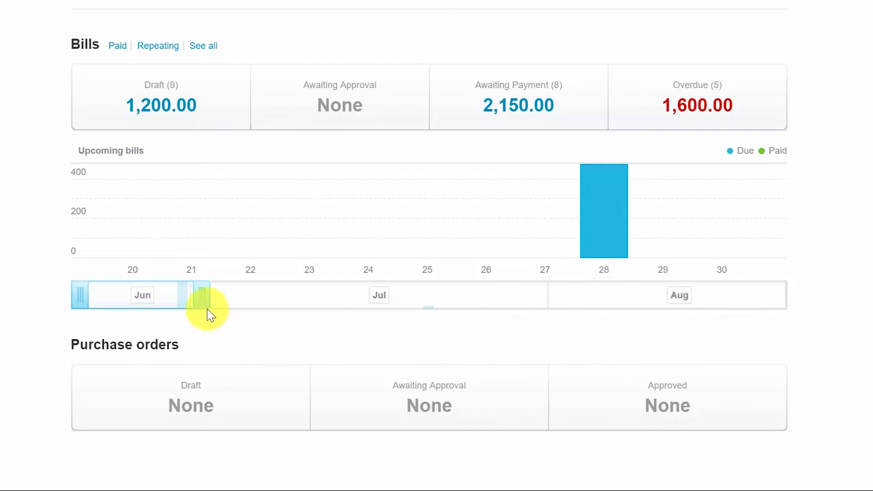
left_click_drag(203, 301, 540, 299)
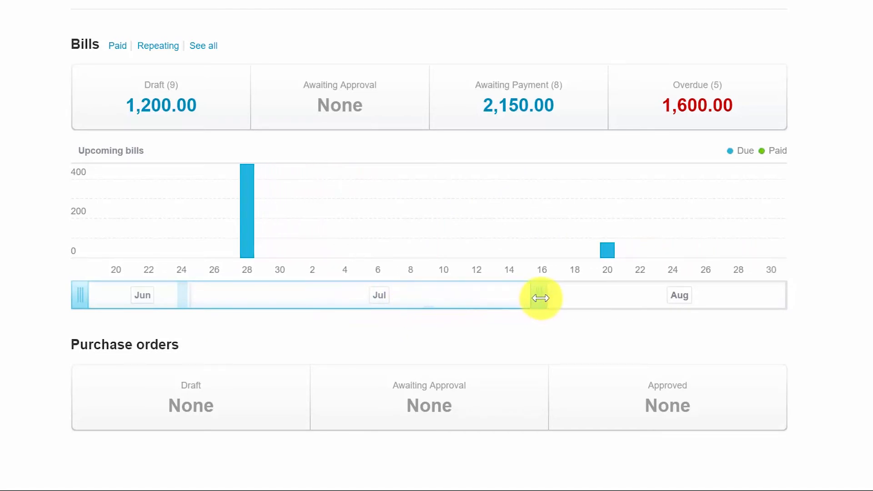
scroll(541, 300, "up", 3)
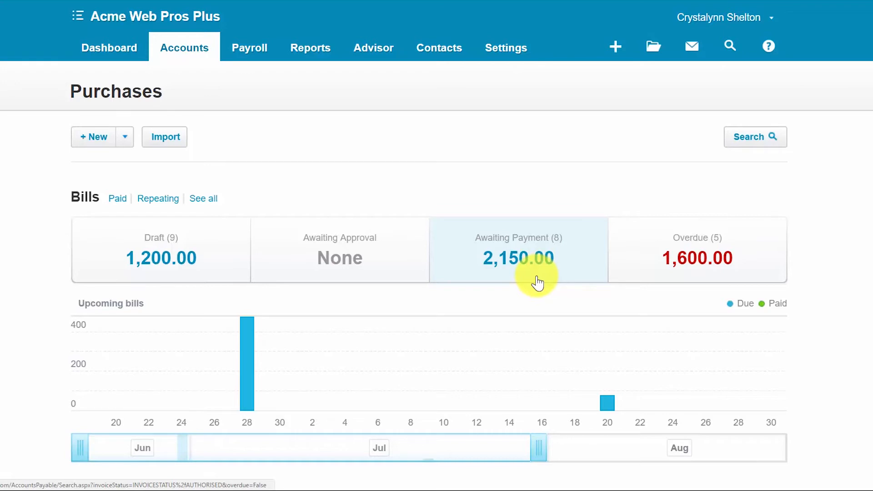
List the draft bills and open the Insightly draft dated Mar 15, 2017 with 700.00 due
left_click(163, 271)
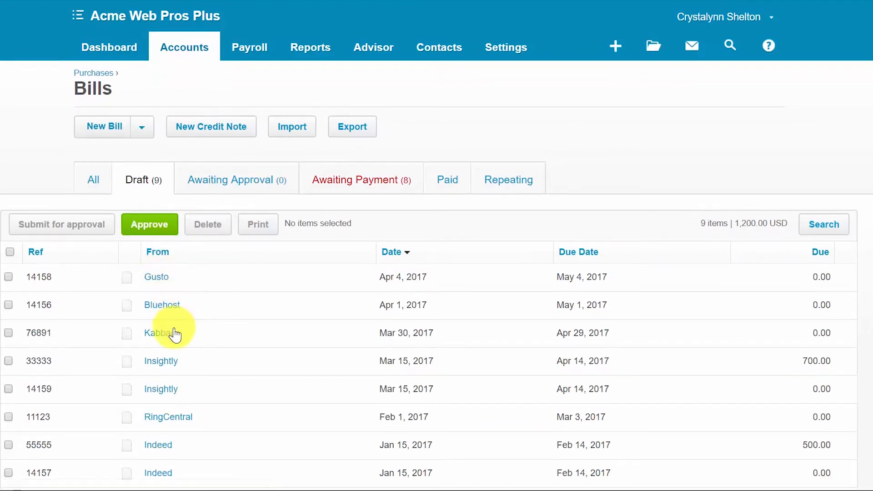
scroll(175, 333, "down", 2)
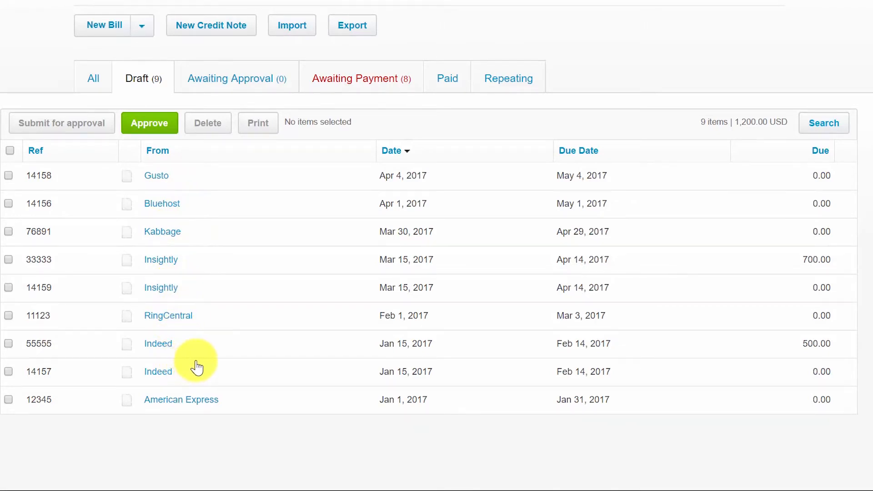
left_click(159, 263)
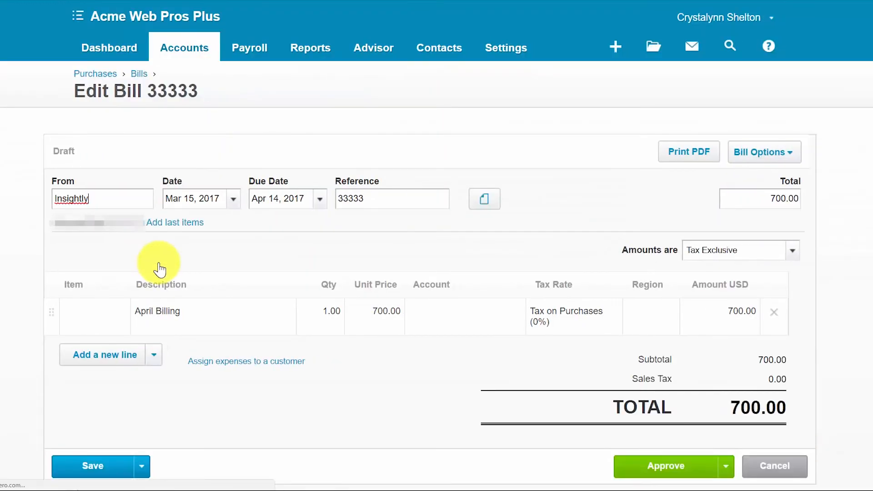
Start a repeating bill based on the open Insightly draft
scroll(225, 296, "down", 1)
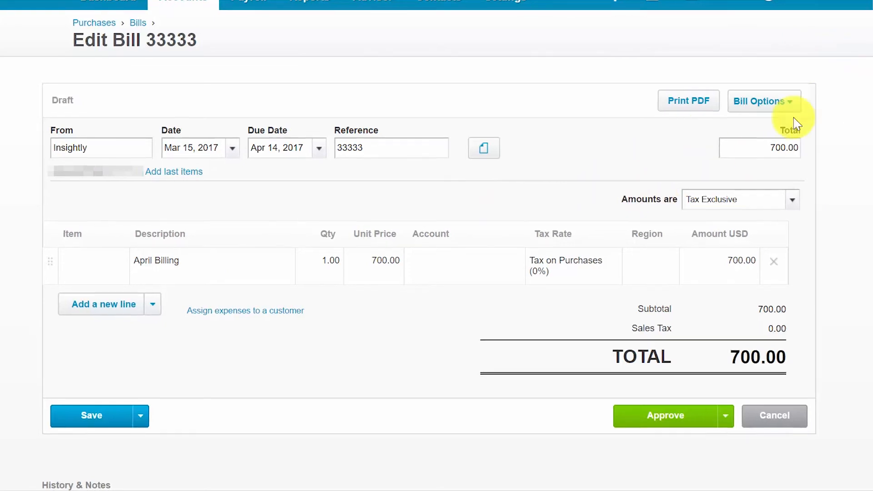
left_click(791, 101)
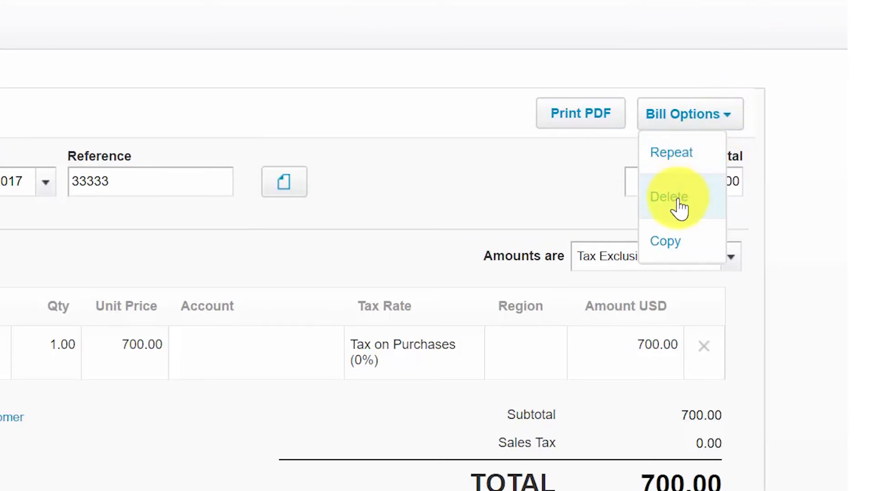
left_click(677, 166)
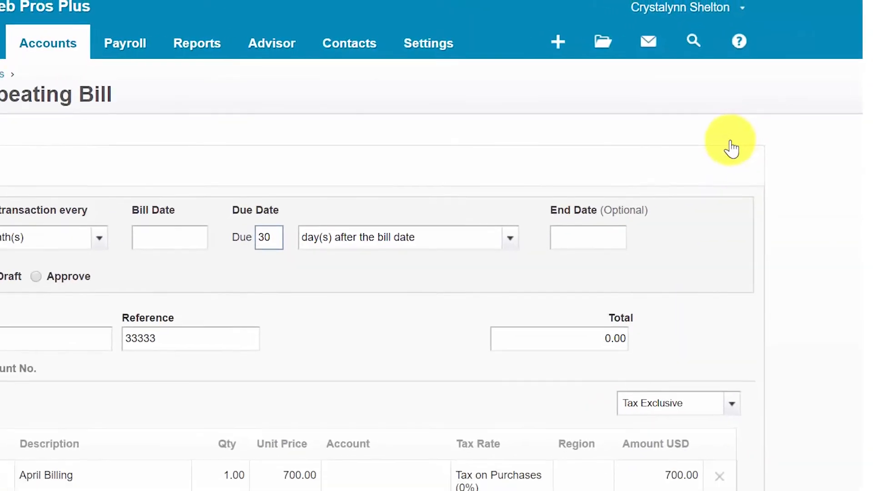
Set the Insightly bill to repeat every 1 month, due on day 30 of the following month
scroll(386, 266, "down", 2)
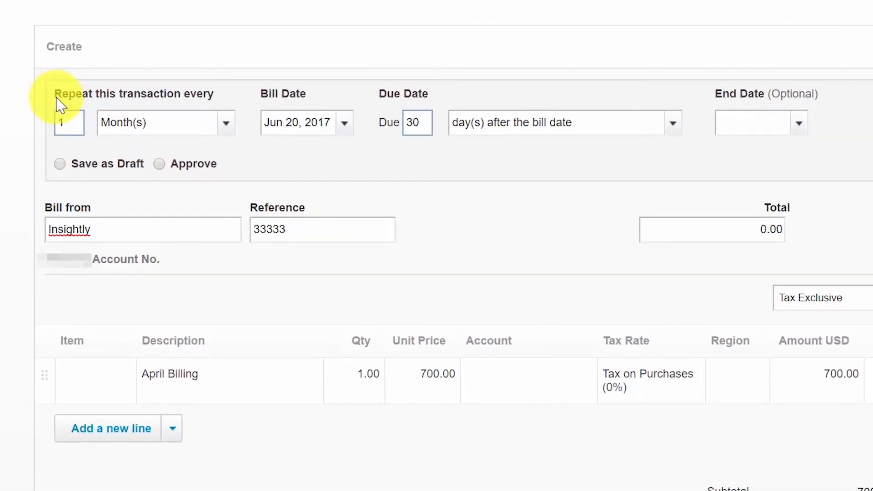
left_click_drag(68, 95, 157, 92)
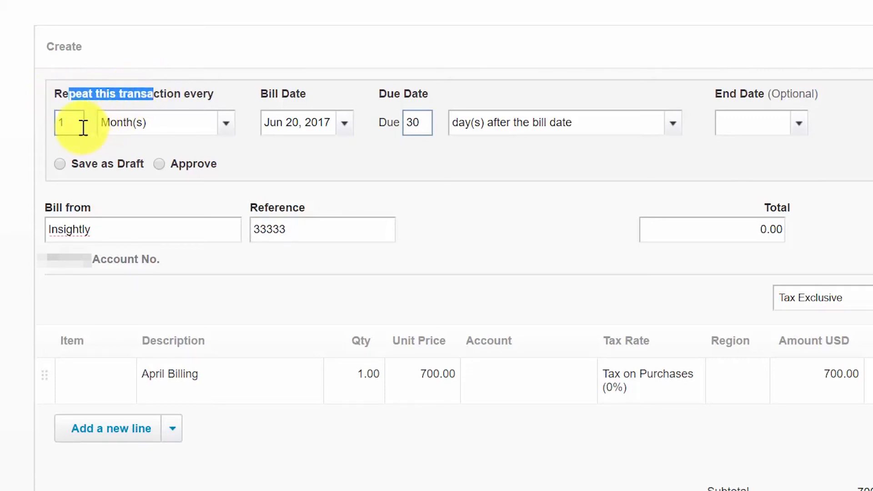
left_click(68, 124)
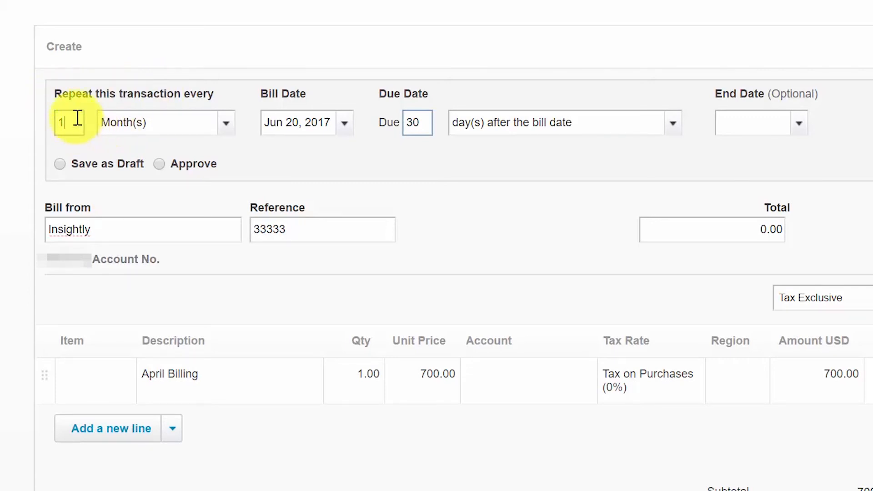
left_click(224, 132)
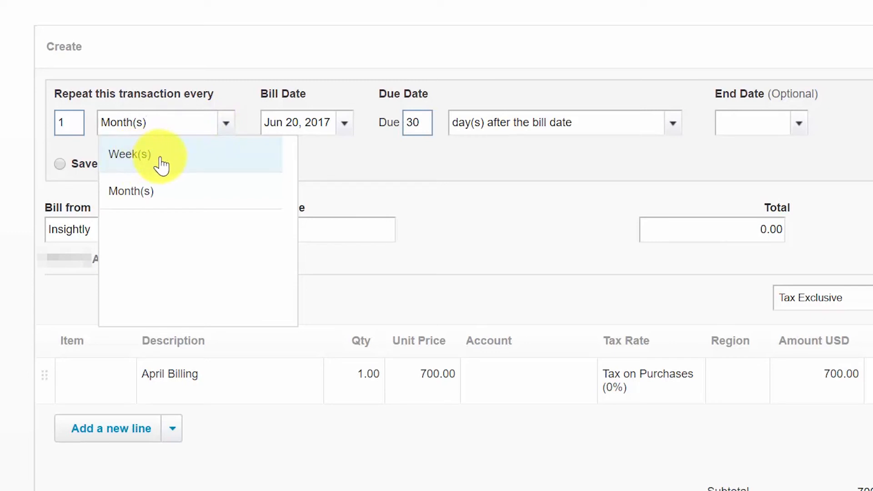
left_click(144, 197)
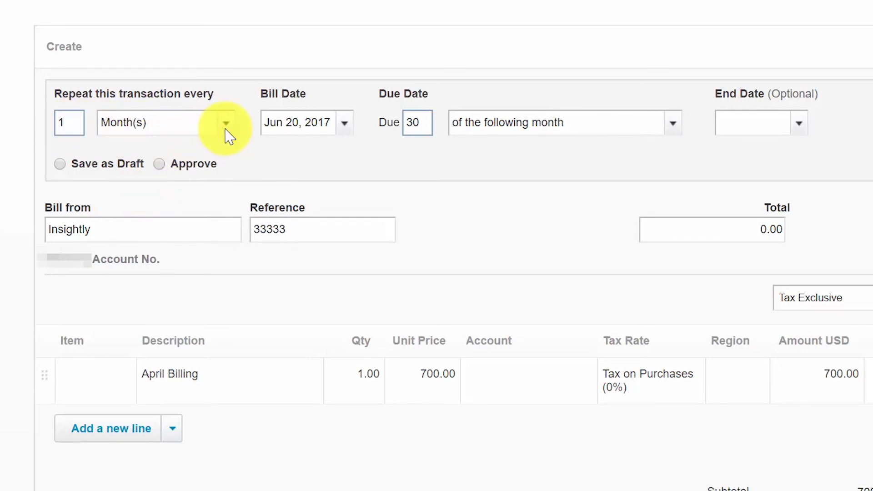
left_click_drag(74, 123, 43, 126)
type("3")
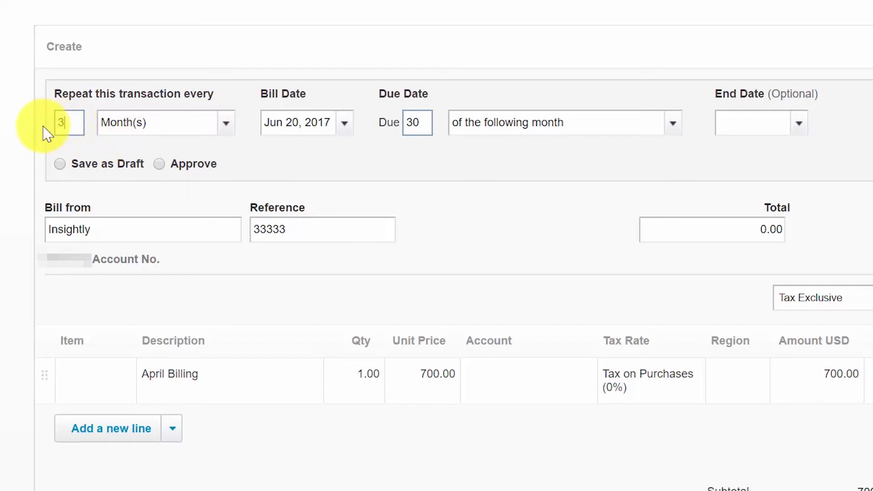
key("BackSpace")
type("1")
Review the bill date calendar, the due date term options and the optional end date of the repeating bill
left_click(336, 132)
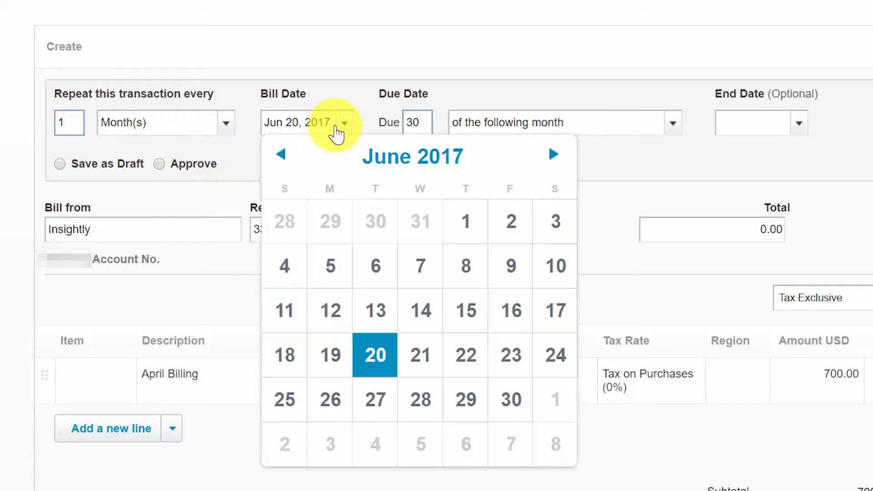
left_click(342, 132)
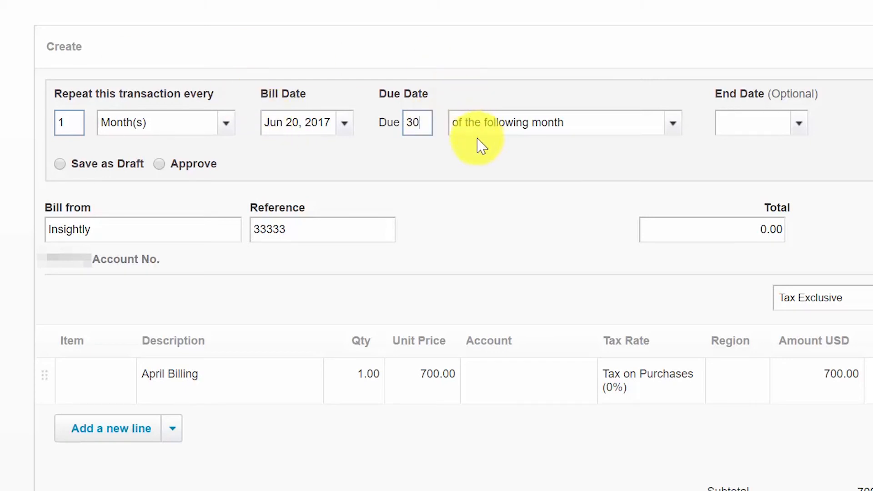
left_click(418, 127)
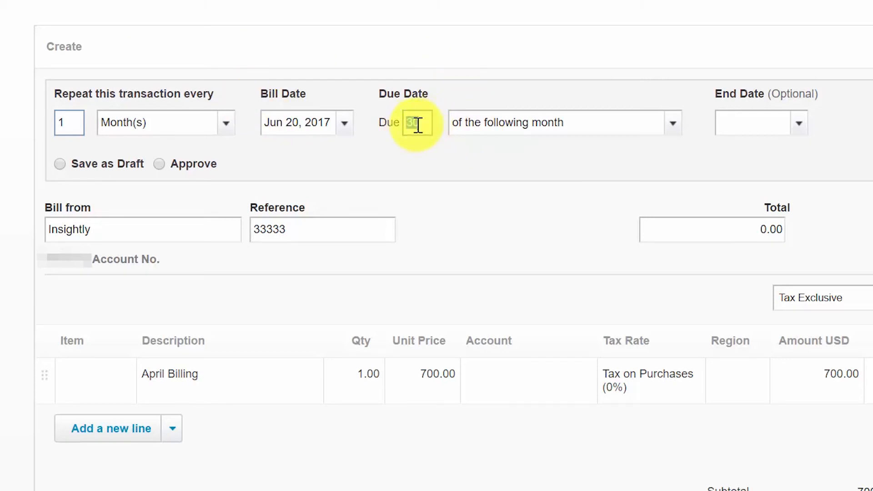
left_click(668, 132)
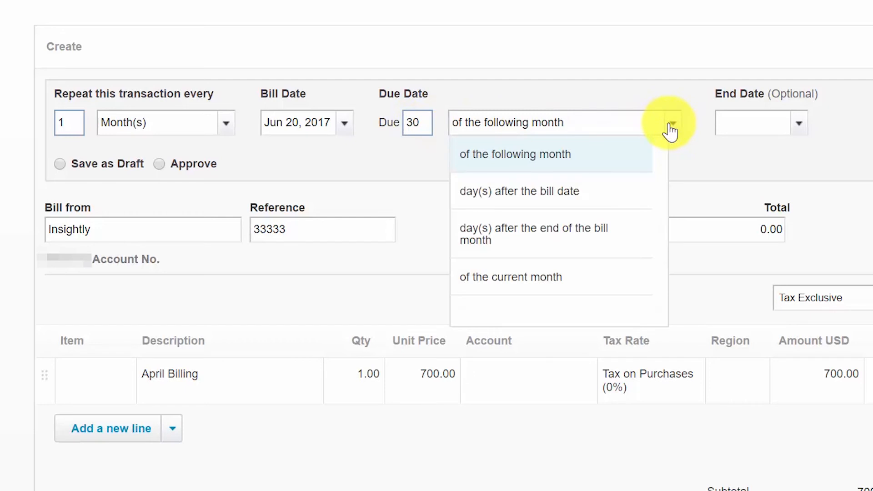
left_click(670, 133)
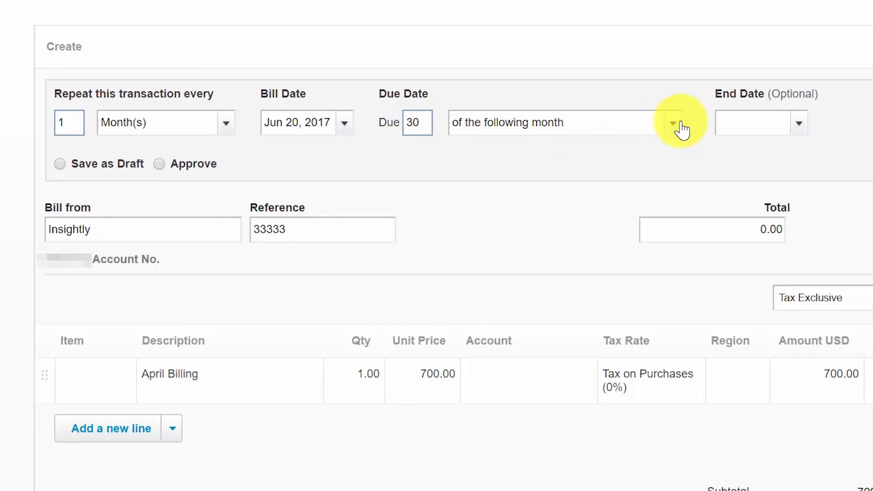
left_click(777, 128)
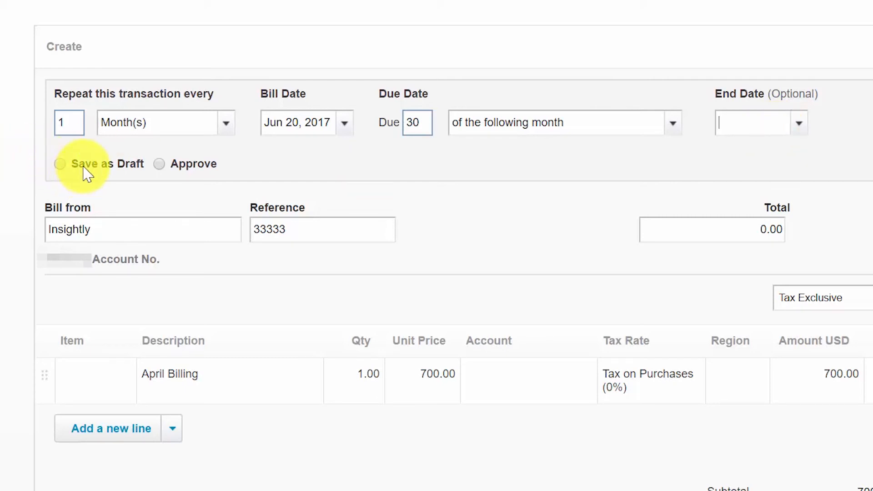
Compare the Save as Draft and Approve options and choose Approve for the repeating bill
left_click(60, 164)
left_click(159, 167)
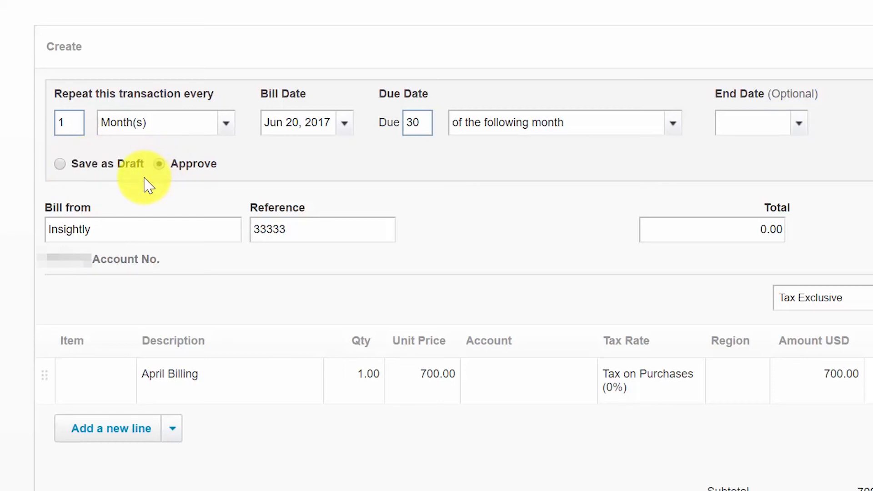
left_click(60, 165)
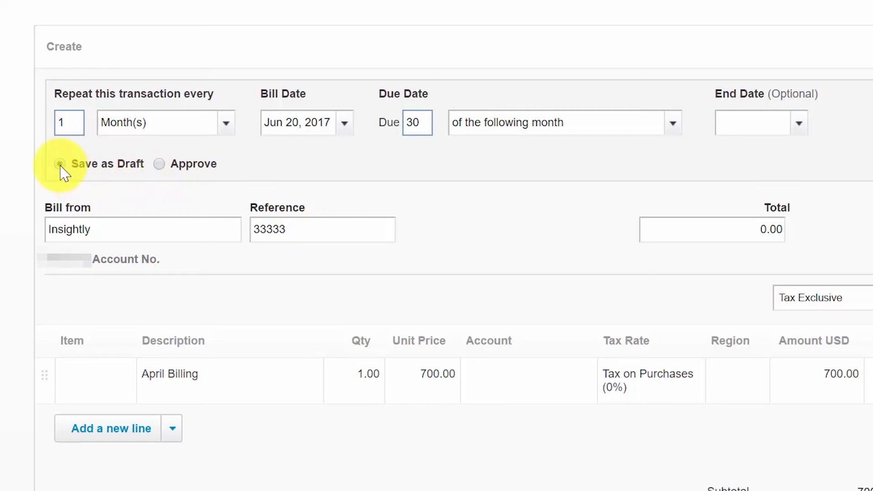
left_click(160, 167)
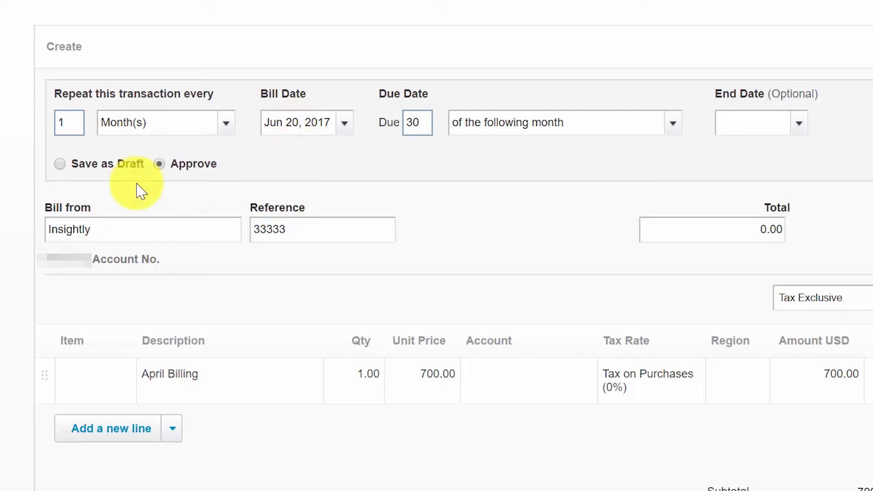
Clear the reference of the Insightly repeating bill
left_click(127, 235)
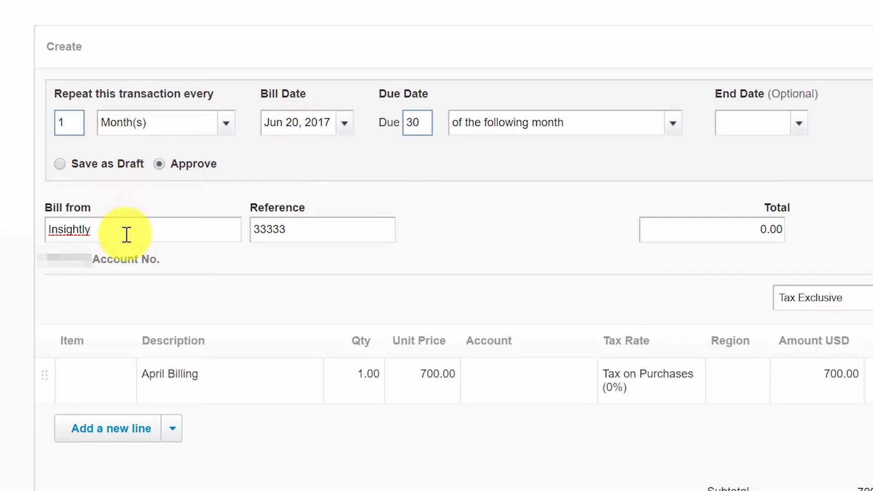
left_click(332, 234)
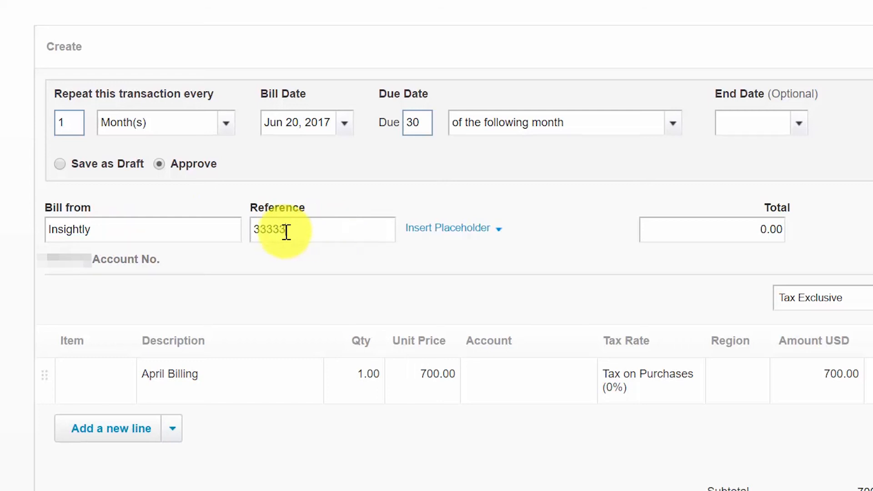
left_click_drag(302, 234, 233, 234)
key("BackSpace")
left_click(582, 256)
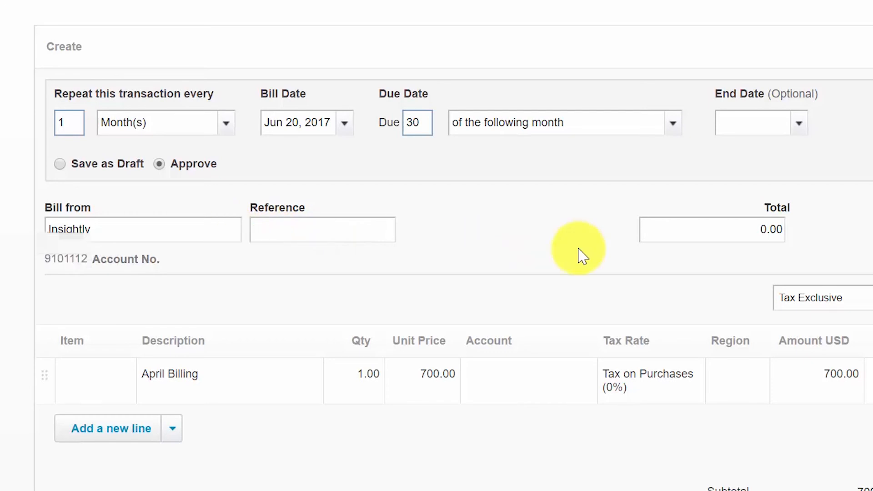
Check the April Billing line's description, quantity, price, account and region, and save the repeating bill
scroll(477, 296, "down", 3)
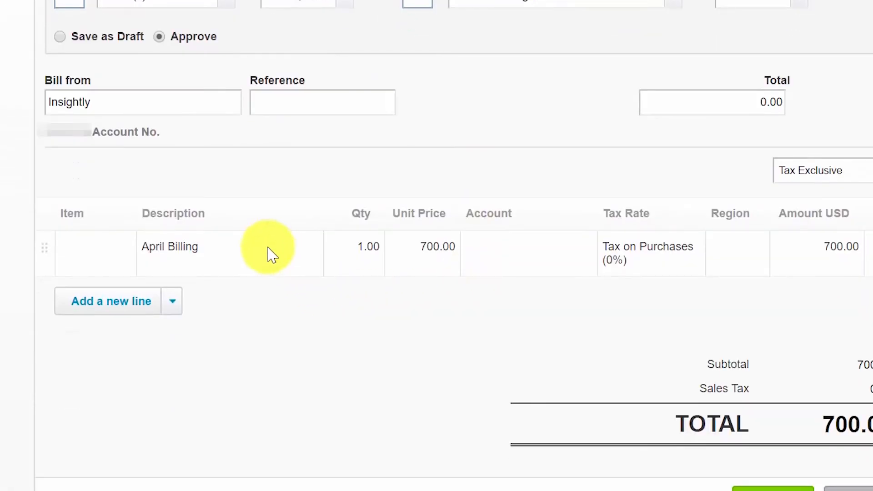
scroll(245, 236, "down", 1)
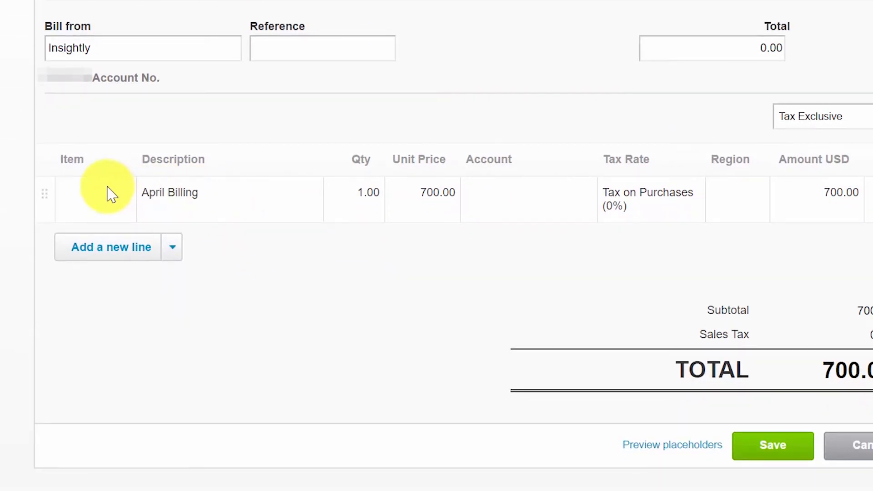
left_click(241, 203)
left_click(364, 203)
left_click(436, 200)
left_click(543, 199)
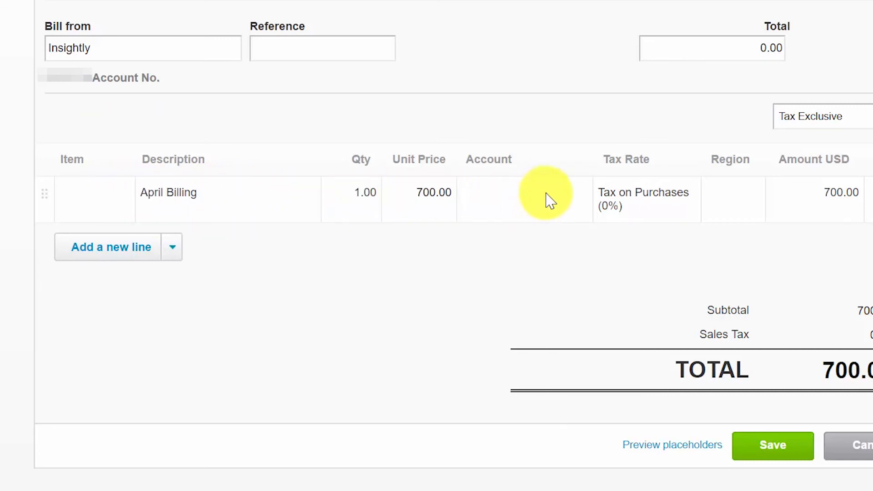
left_click(576, 200)
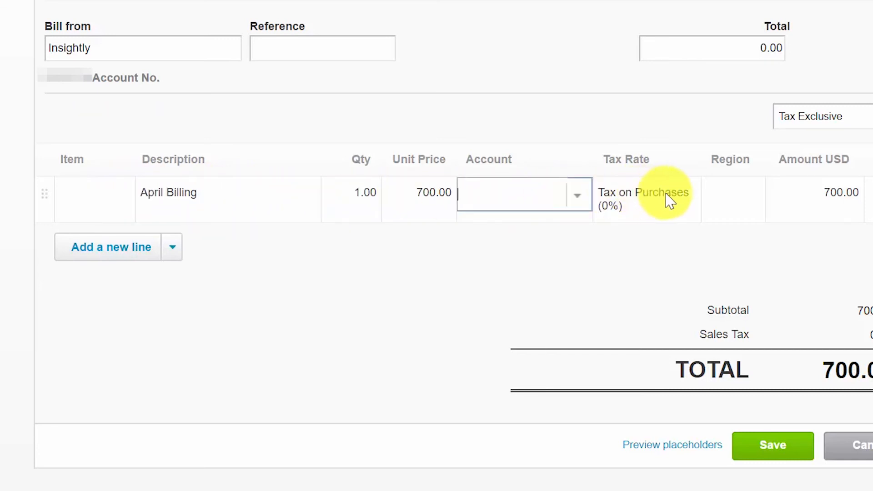
left_click(733, 205)
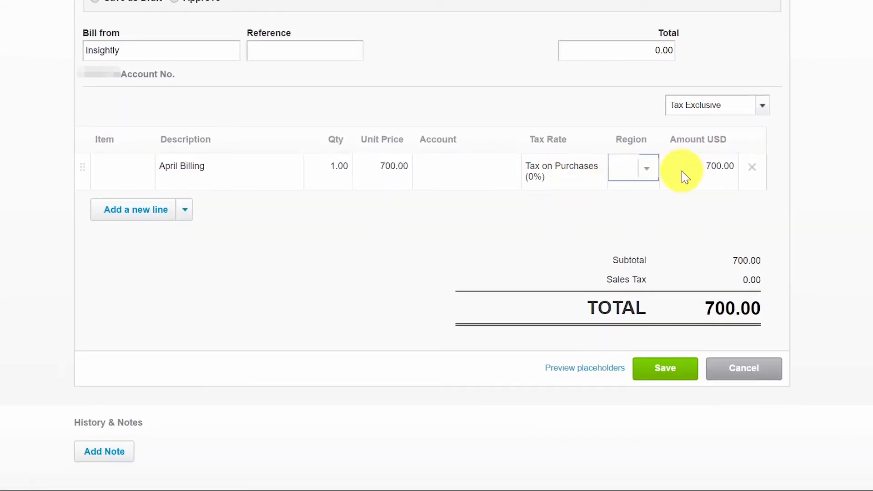
left_click(337, 270)
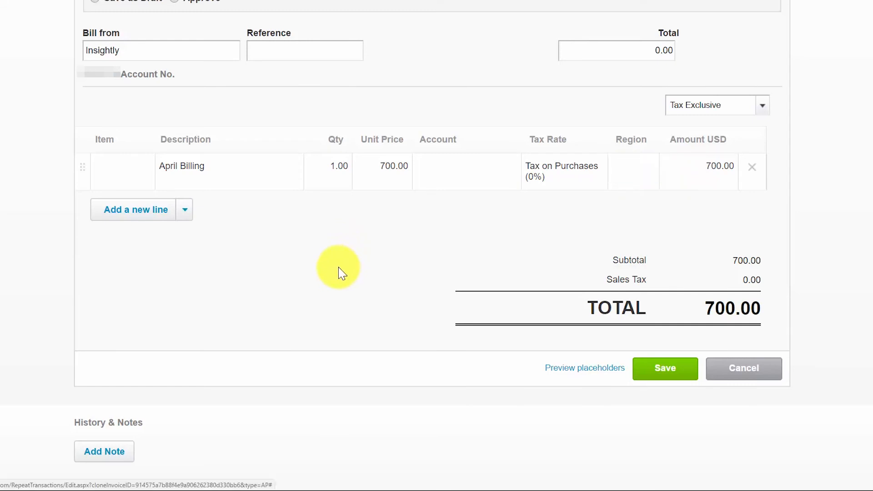
scroll(322, 254, "up", 1)
scroll(168, 212, "down", 1)
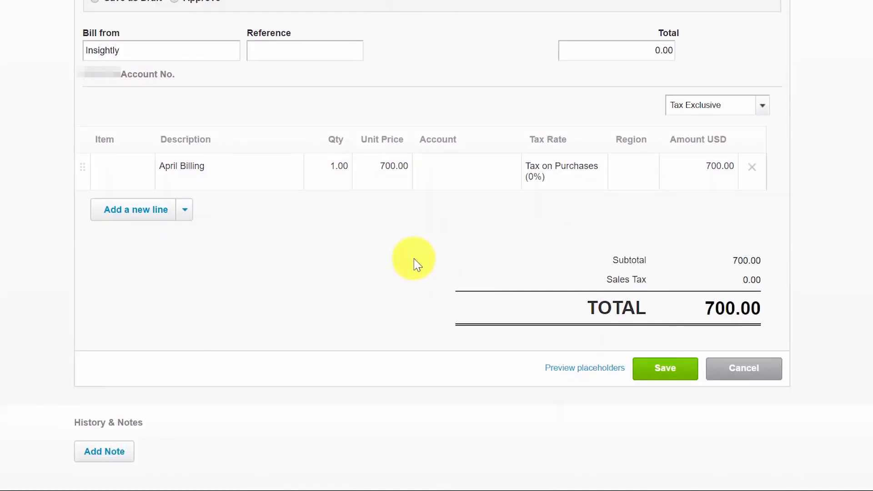
left_click(676, 379)
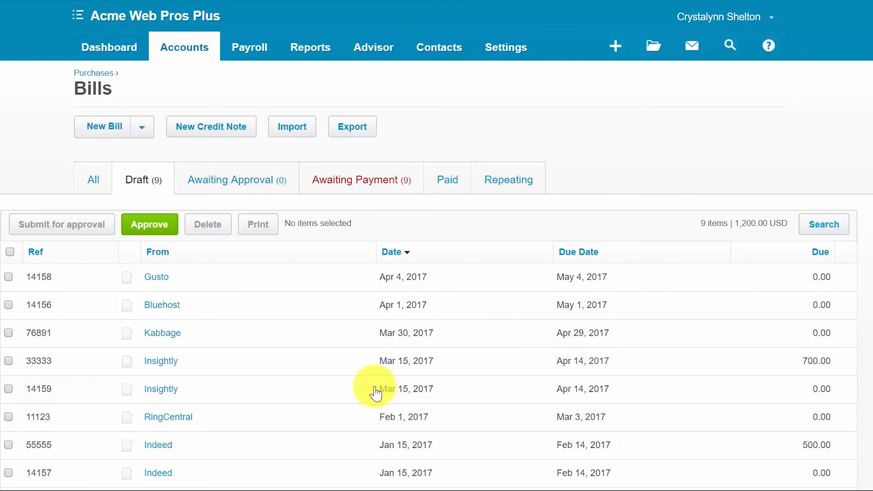
Open the Insightly draft bill dated Mar 15, 2017 with 700.00 due and delete it
left_click(175, 368)
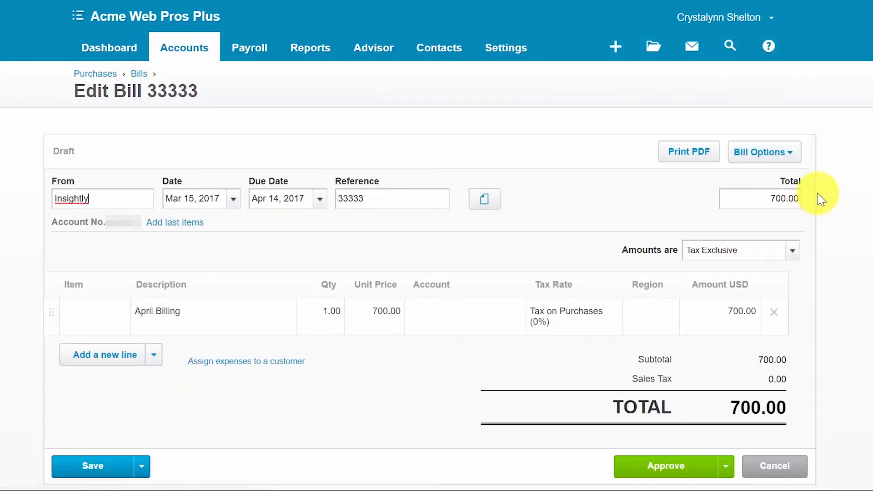
left_click(795, 159)
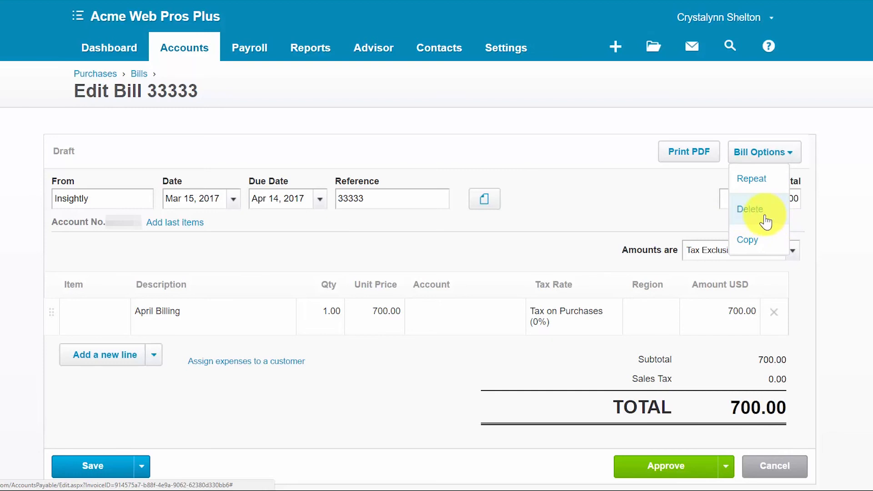
left_click(750, 213)
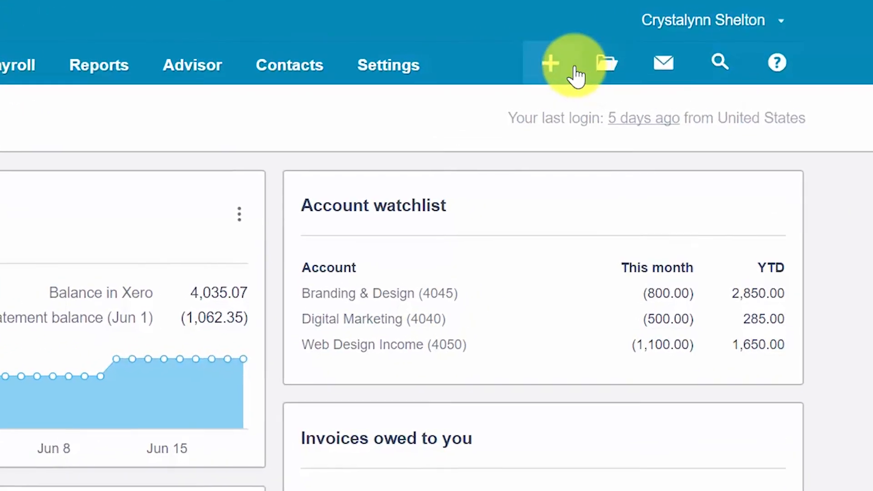
Add Sep 25 to Oct 24.pdf from the Files inbox to a new expense claim receipt
left_click(611, 67)
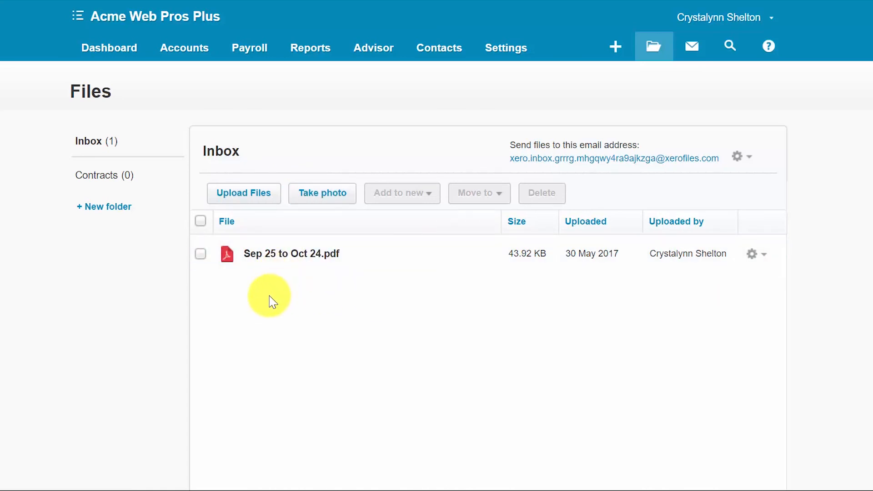
left_click(201, 256)
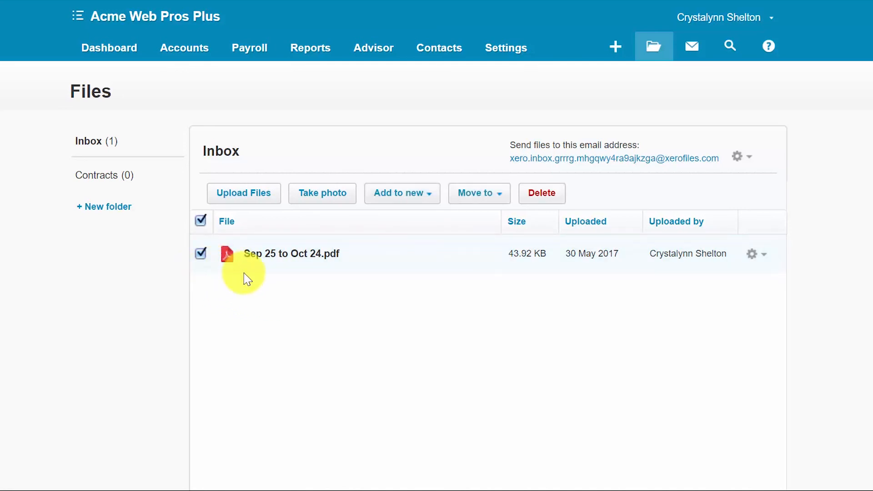
left_click(430, 197)
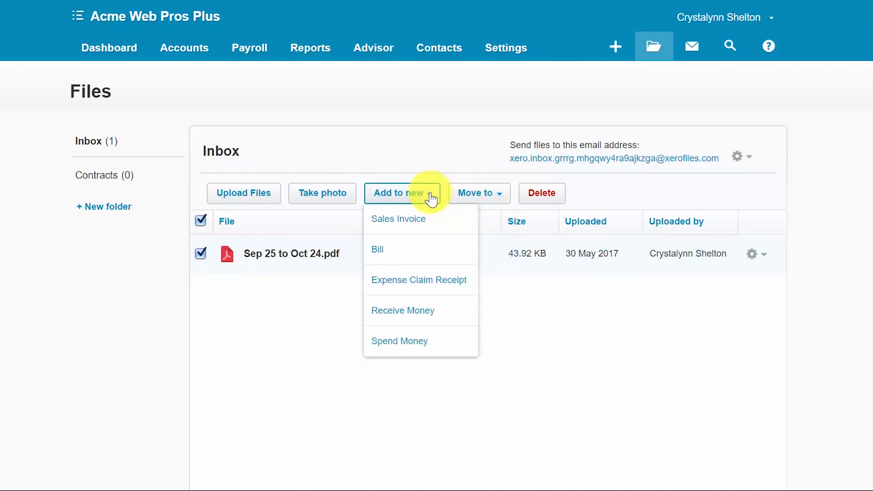
left_click(402, 293)
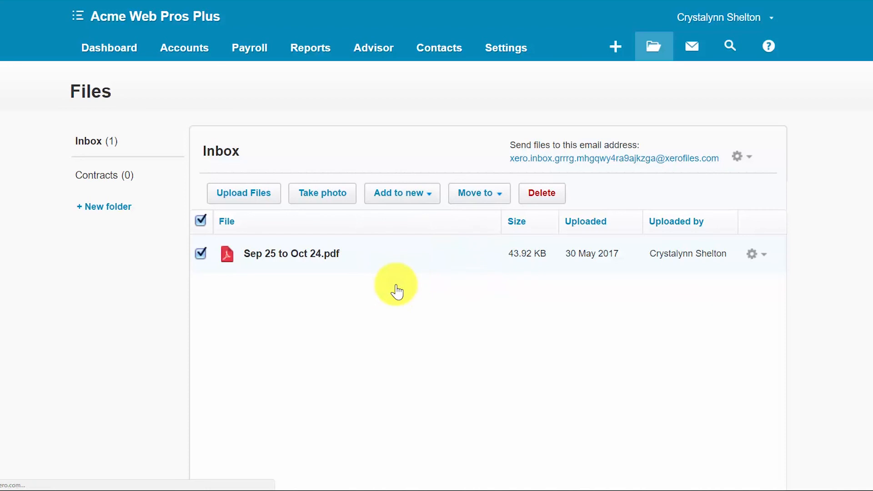